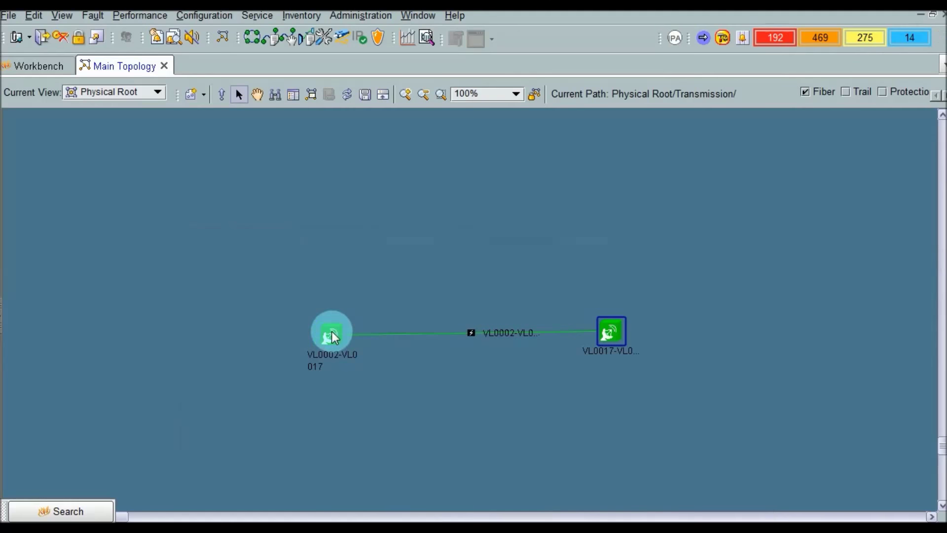
# View the NE properties of the VL0002-VL0017 network element to check its ID, and close them.
pyautogui.click(332, 332)
pyautogui.rightClick(334, 337)
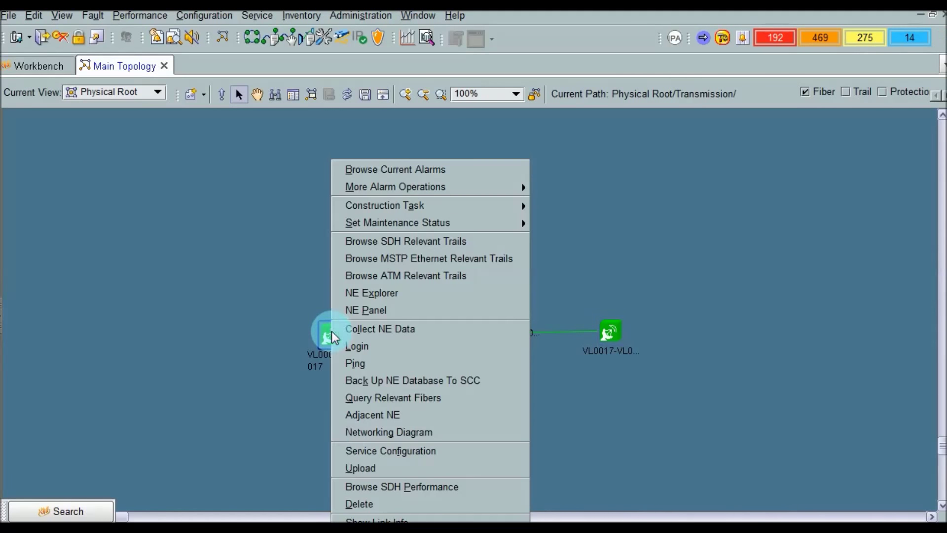
pyautogui.press('Escape')
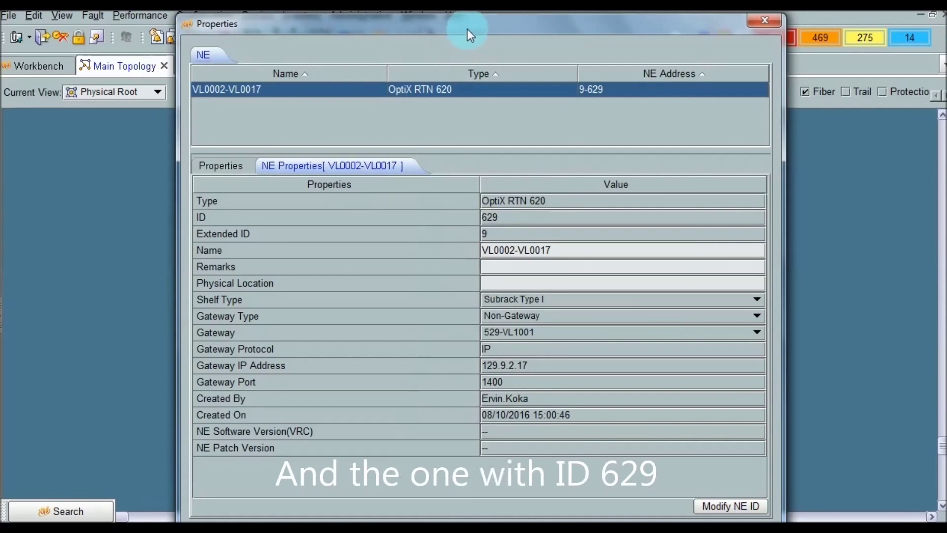
pyautogui.moveTo(467, 29); pyautogui.dragTo(464, 181)
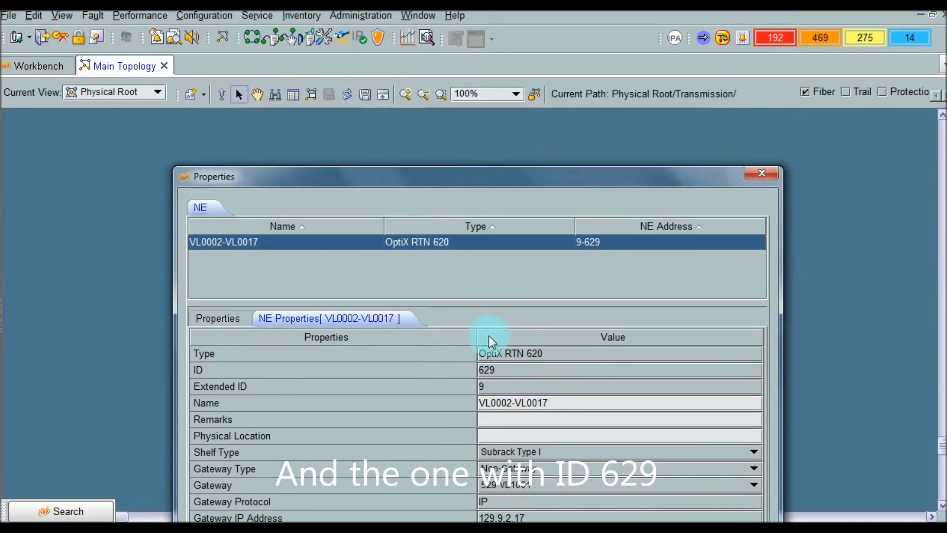
pyautogui.click(764, 177)
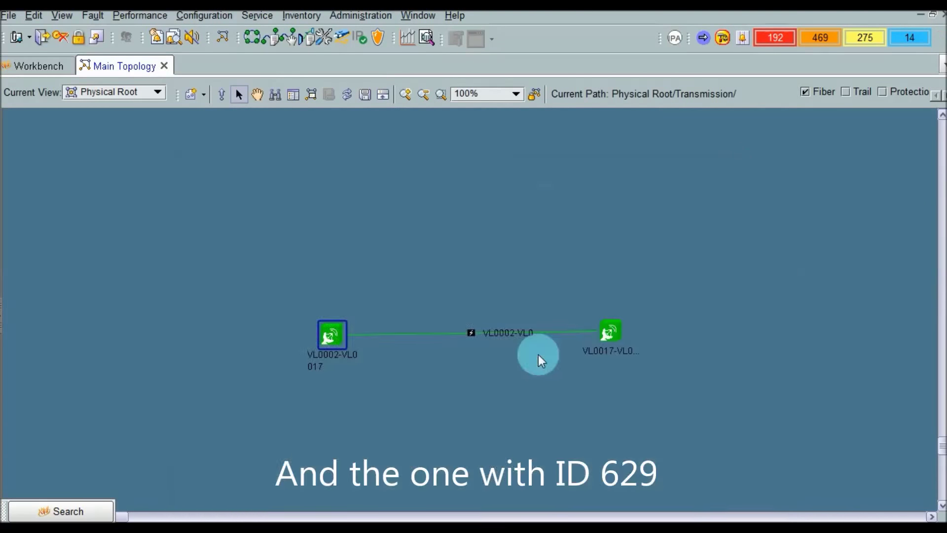
# Open Ethernet Interface Management for the EMS6 board in slot 8 of VL0017-VL0002 and minimize the running status window.
pyautogui.click(606, 333)
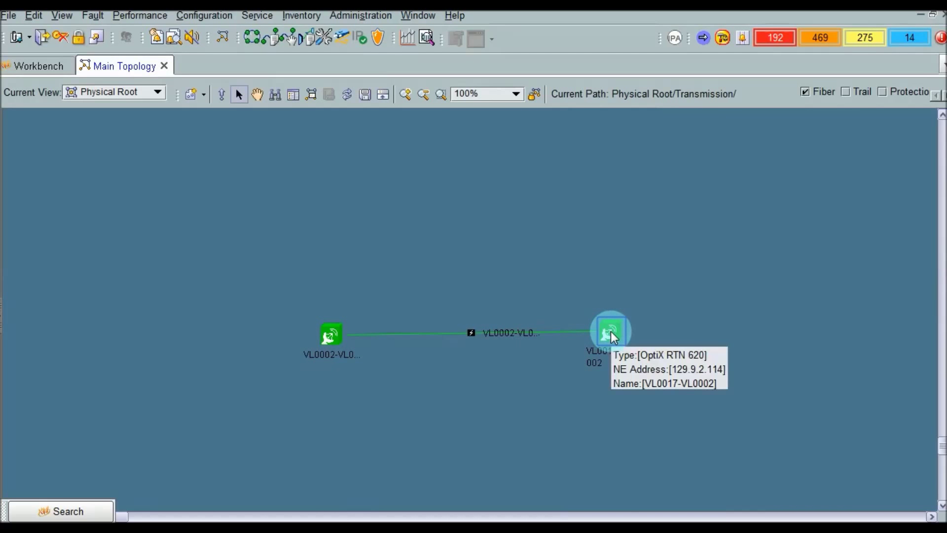
pyautogui.doubleClick(609, 328)
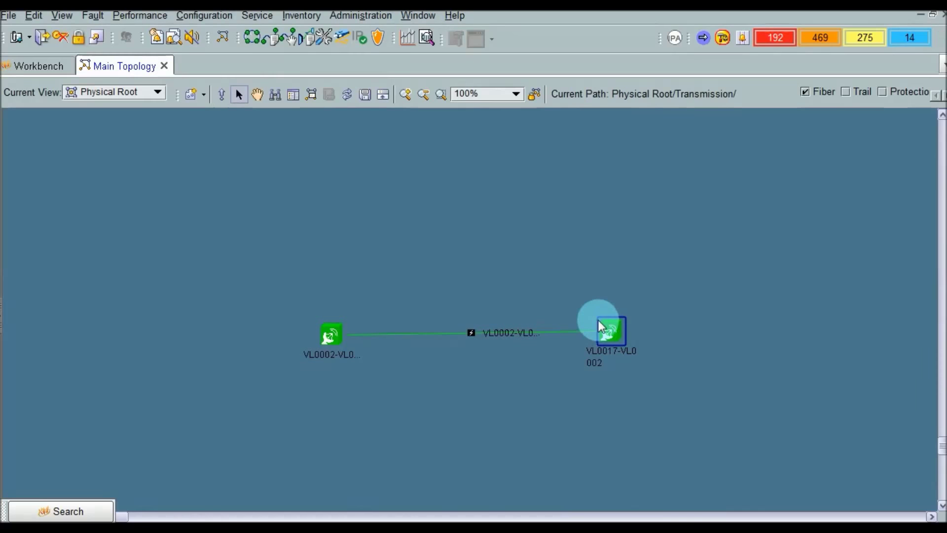
pyautogui.click(472, 280)
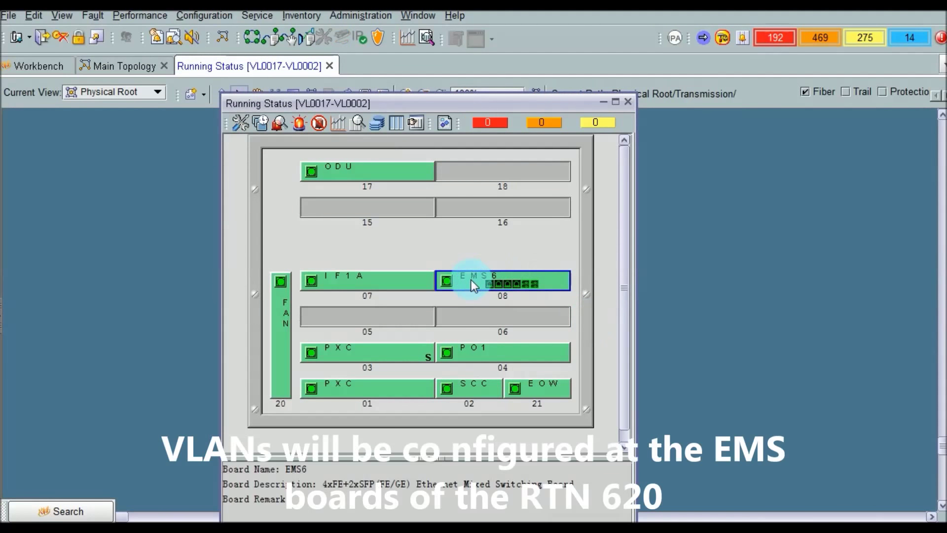
pyautogui.rightClick(472, 280)
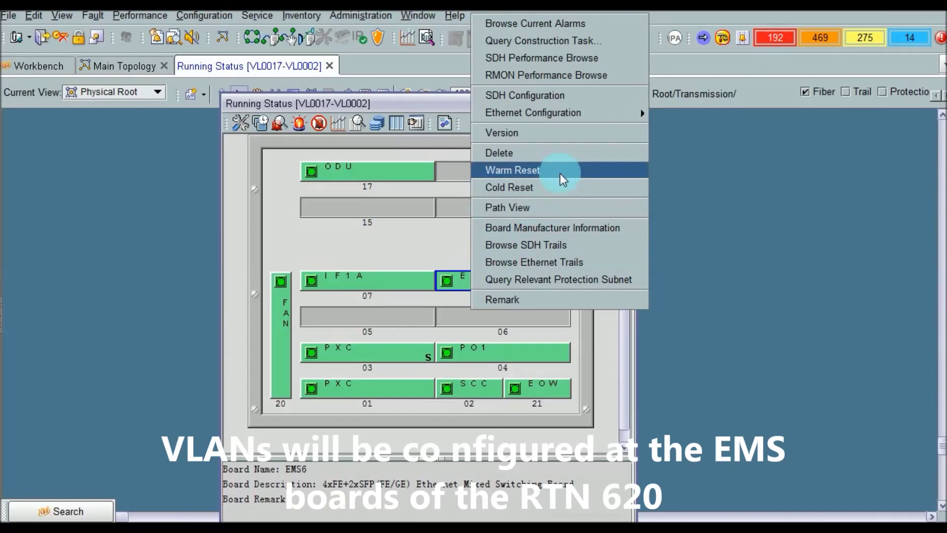
pyautogui.moveTo(588, 112)
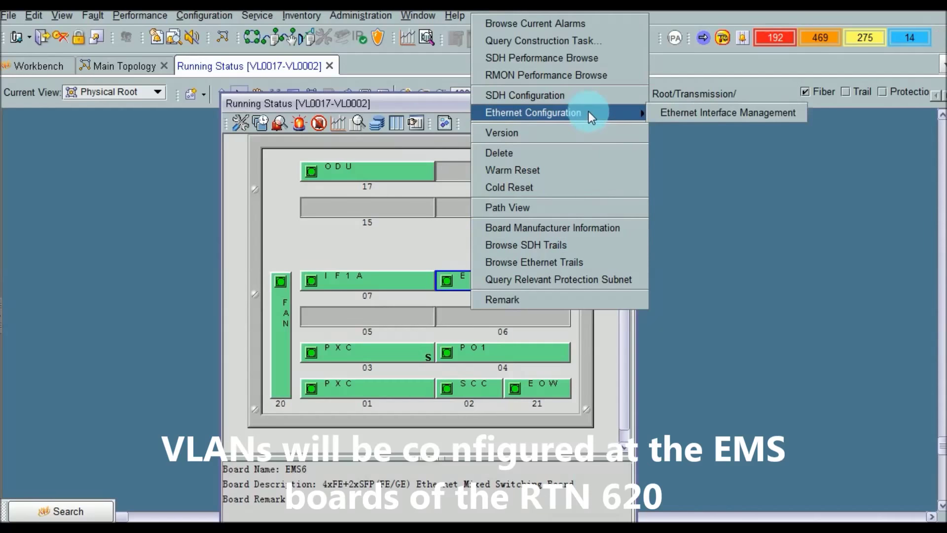
pyautogui.click(678, 113)
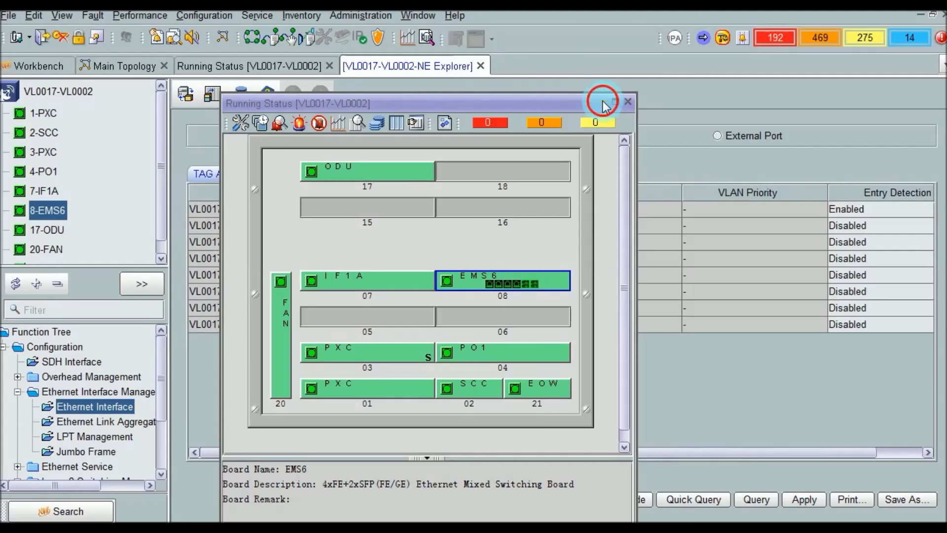
pyautogui.click(605, 102)
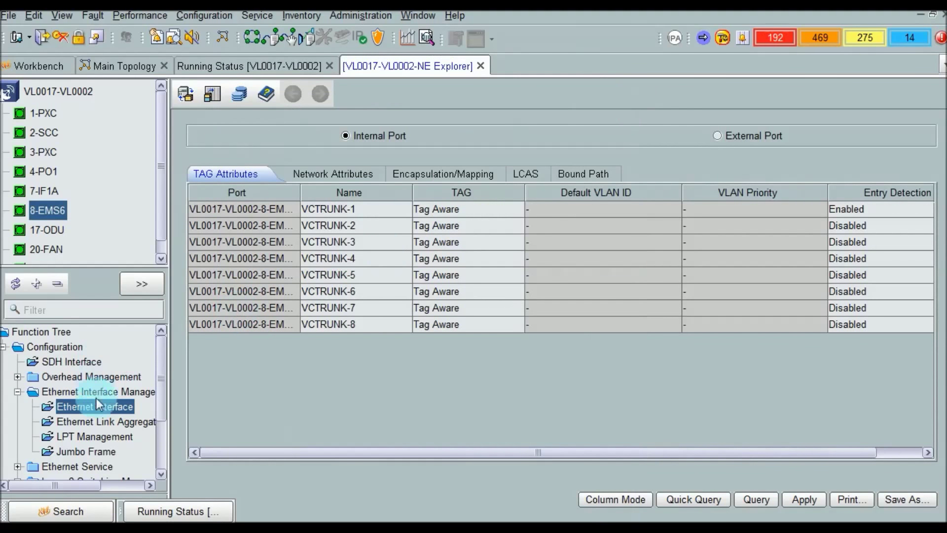
# Display the EMS6 board's external ports and check whether physical port PORT-1 is enabled.
pyautogui.moveTo(168, 379); pyautogui.dragTo(183, 380)
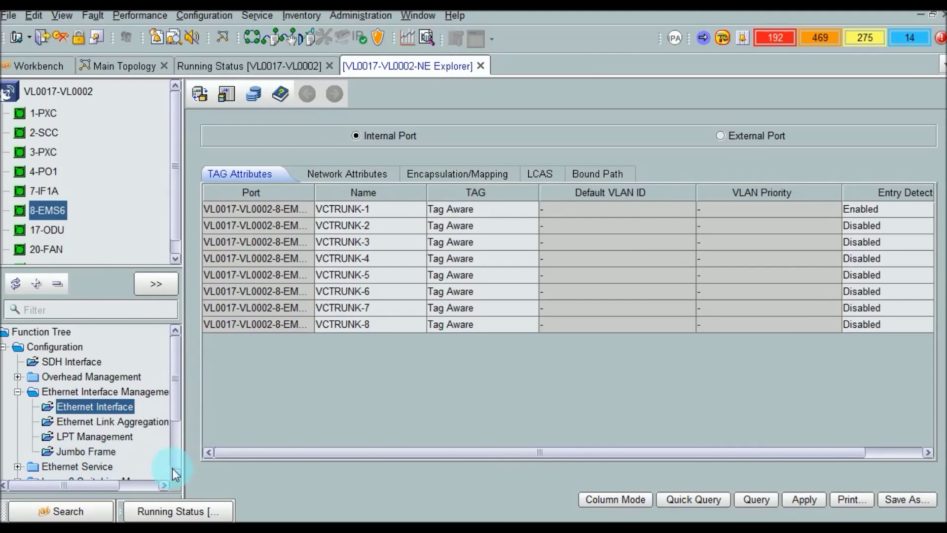
pyautogui.click(175, 473)
pyautogui.click(175, 473)
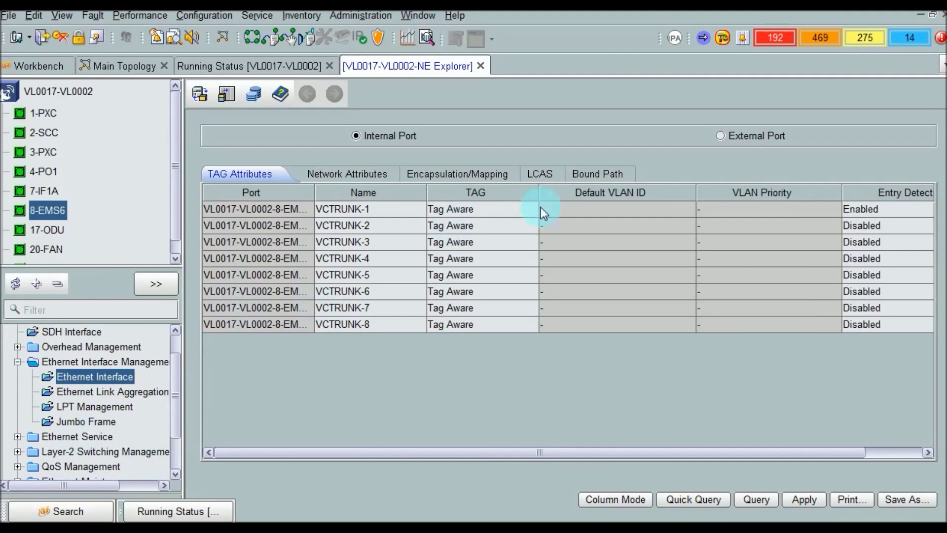
pyautogui.click(727, 133)
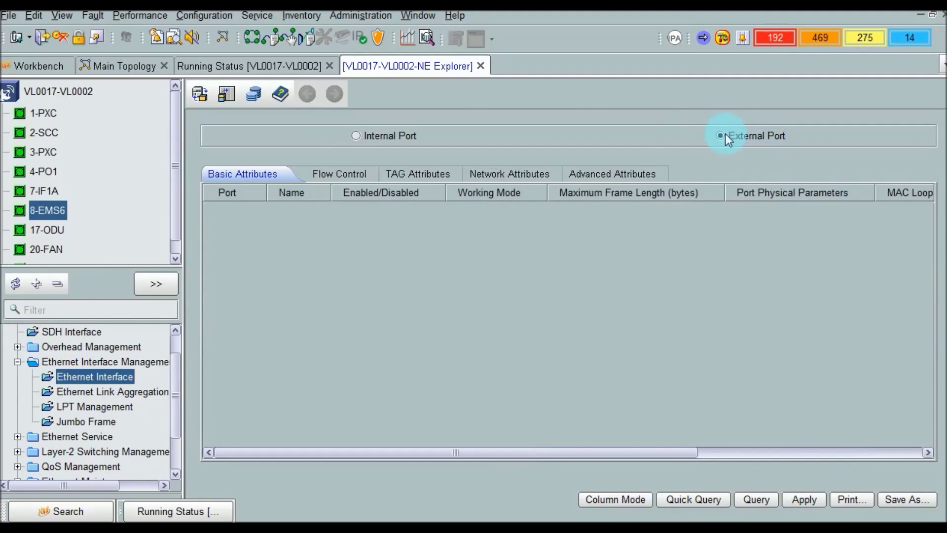
pyautogui.click(363, 211)
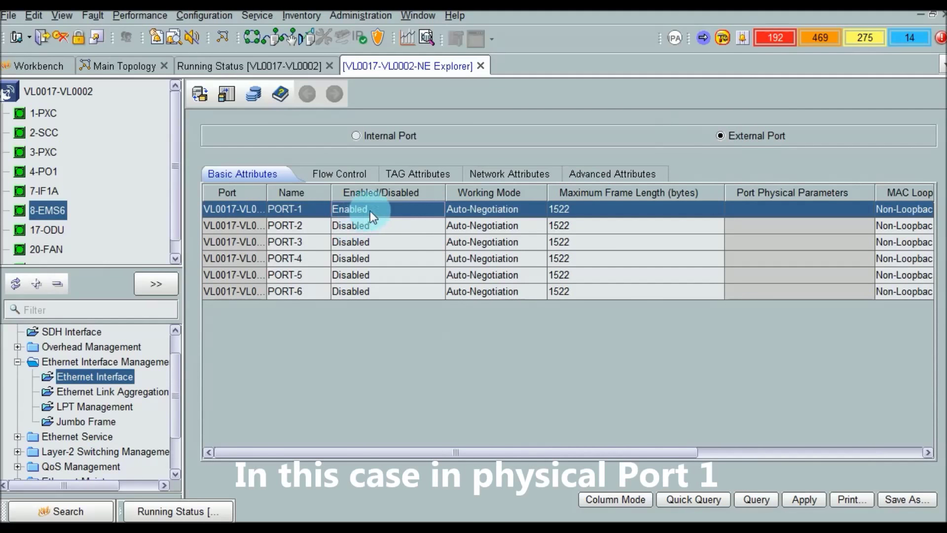
# Open the board's Ethernet LAN Service settings and review the PORT1 and VCTRUNK1 service mounts.
pyautogui.click(17, 437)
pyautogui.click(117, 467)
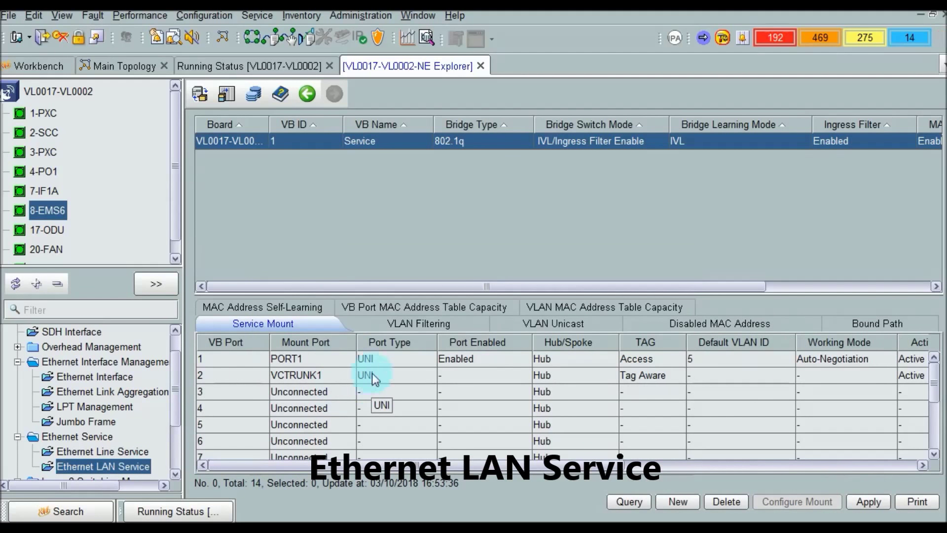
pyautogui.click(371, 359)
pyautogui.click(299, 366)
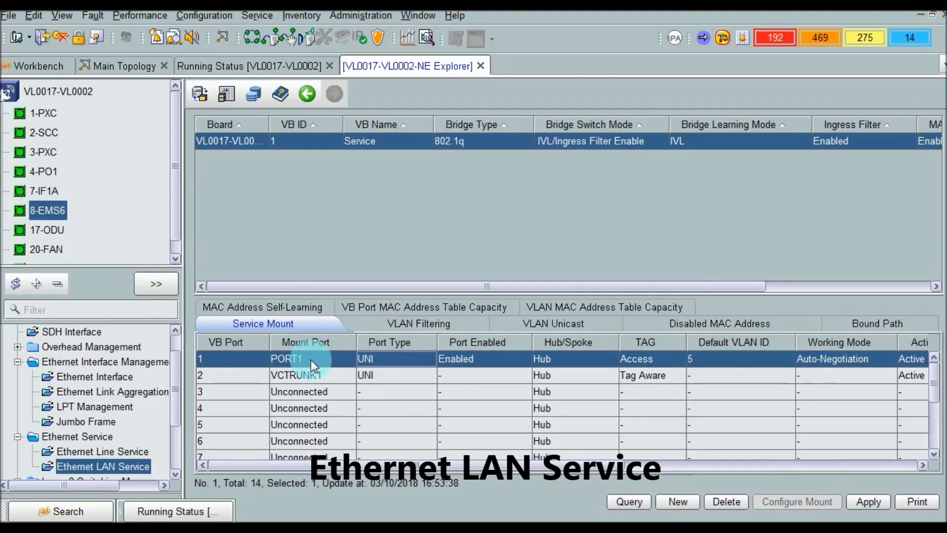
pyautogui.click(279, 377)
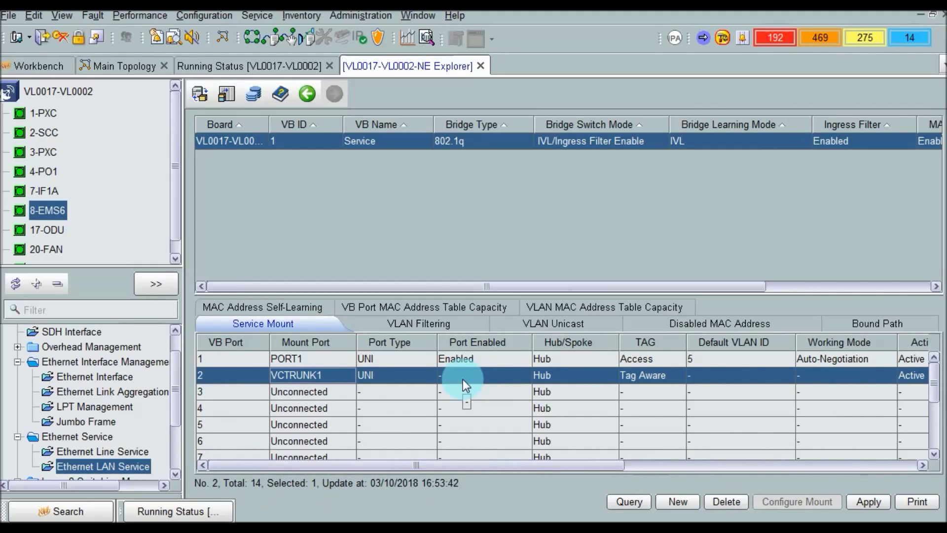
pyautogui.click(676, 501)
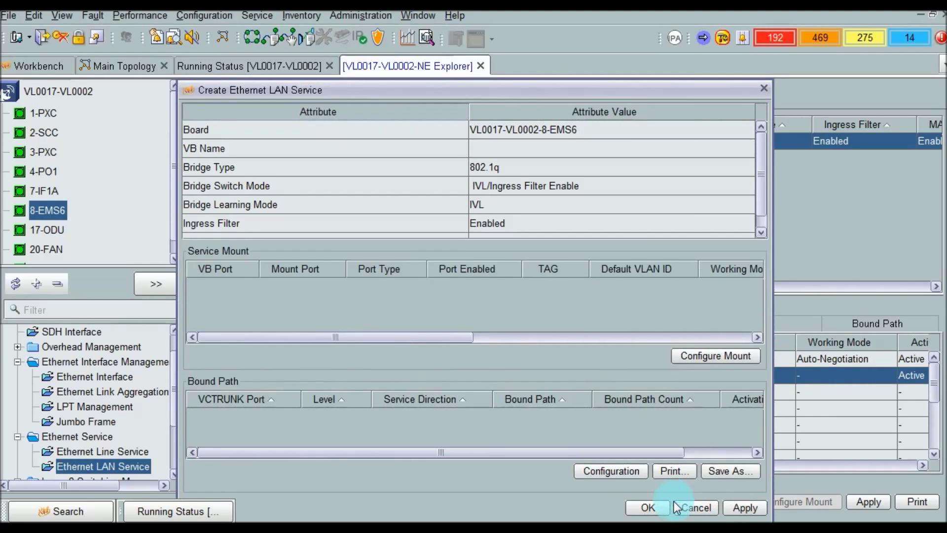
pyautogui.click(766, 86)
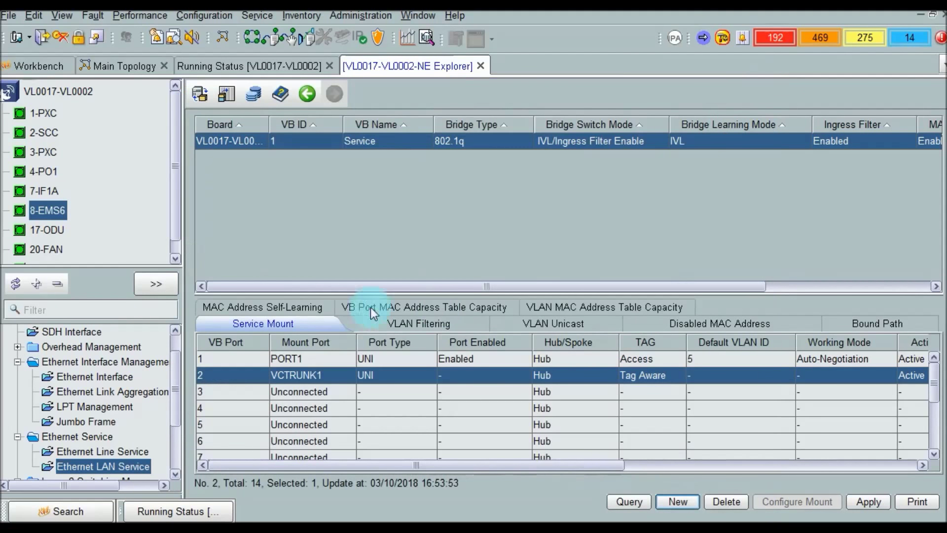
# Create VLAN 4001 in the LAN service's VLAN filtering with PORT1 and VCTRUNK1 as forwarding ports.
pyautogui.click(418, 326)
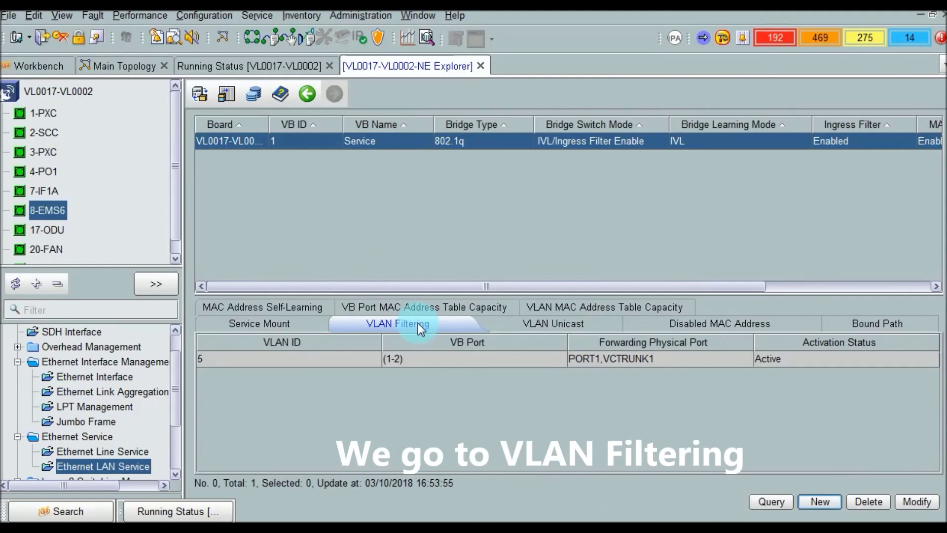
pyautogui.click(399, 360)
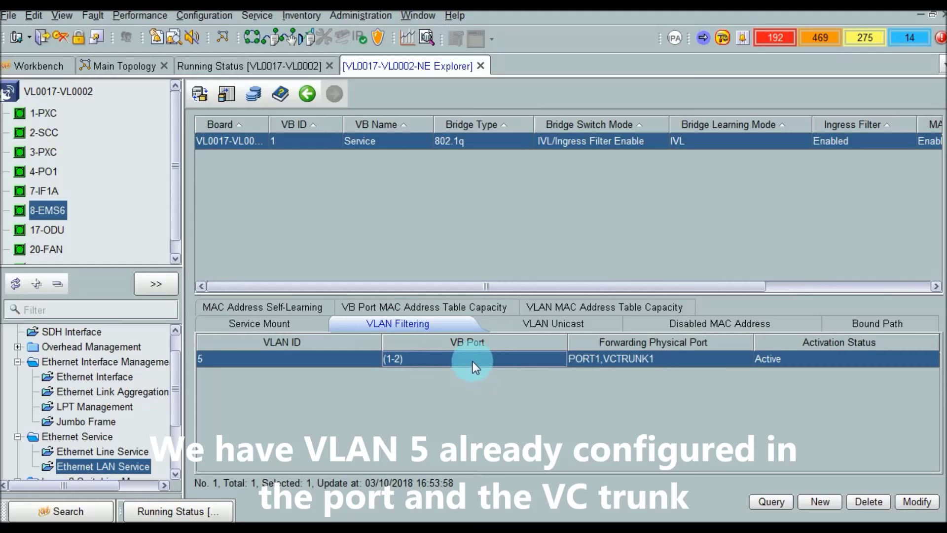
pyautogui.click(819, 502)
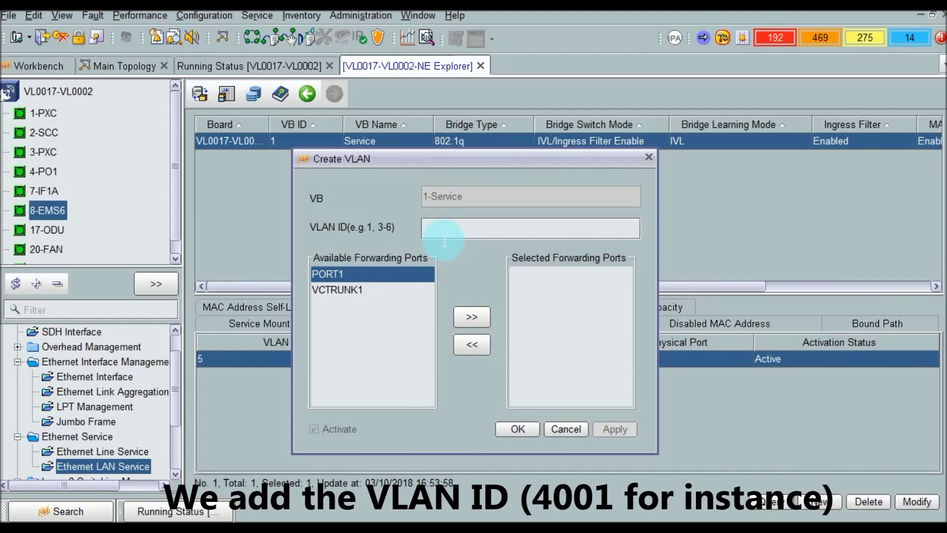
pyautogui.write('4001')
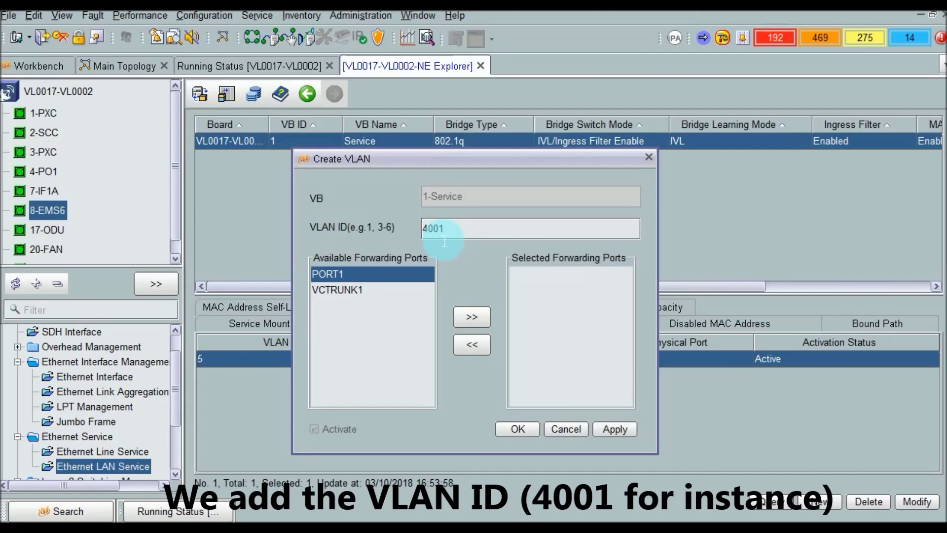
pyautogui.click(331, 273)
pyautogui.click(472, 317)
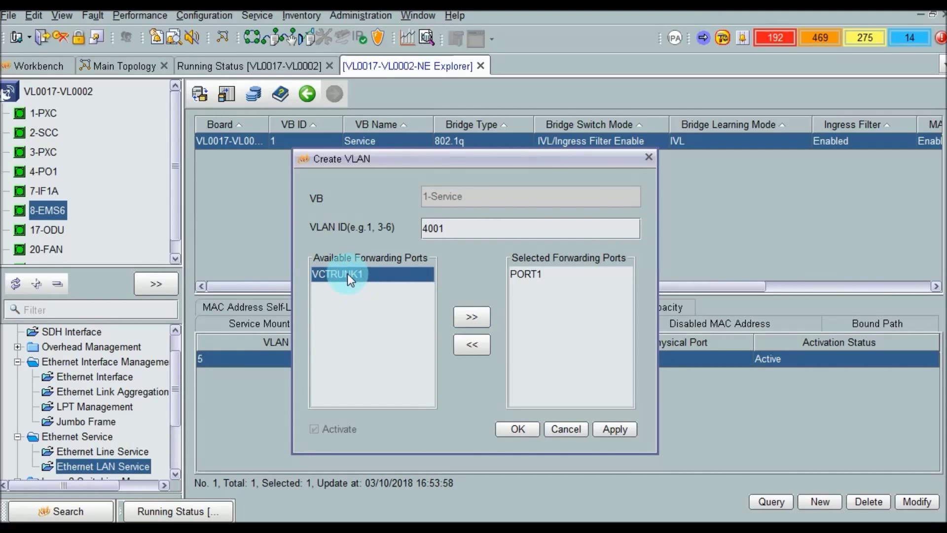
pyautogui.click(469, 319)
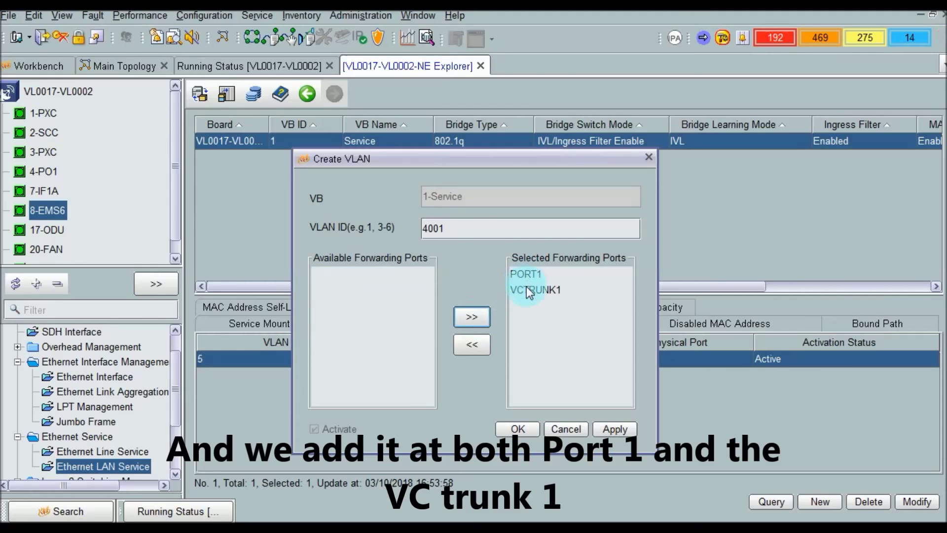
pyautogui.click(613, 428)
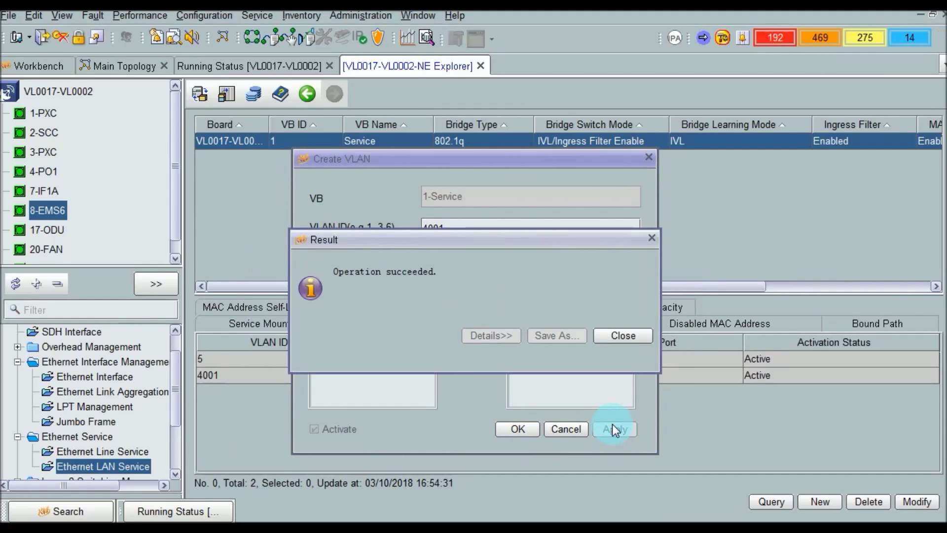
pyautogui.click(612, 346)
pyautogui.click(518, 429)
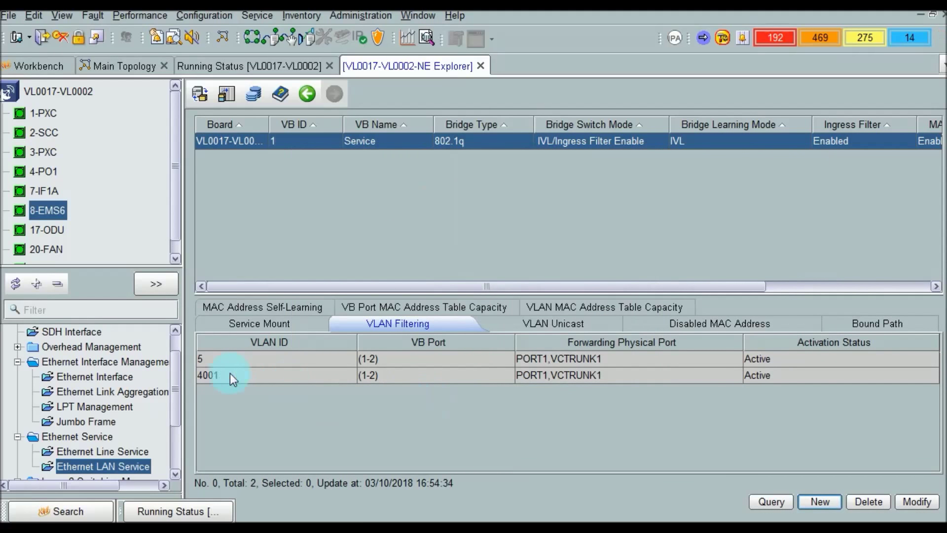
pyautogui.click(231, 376)
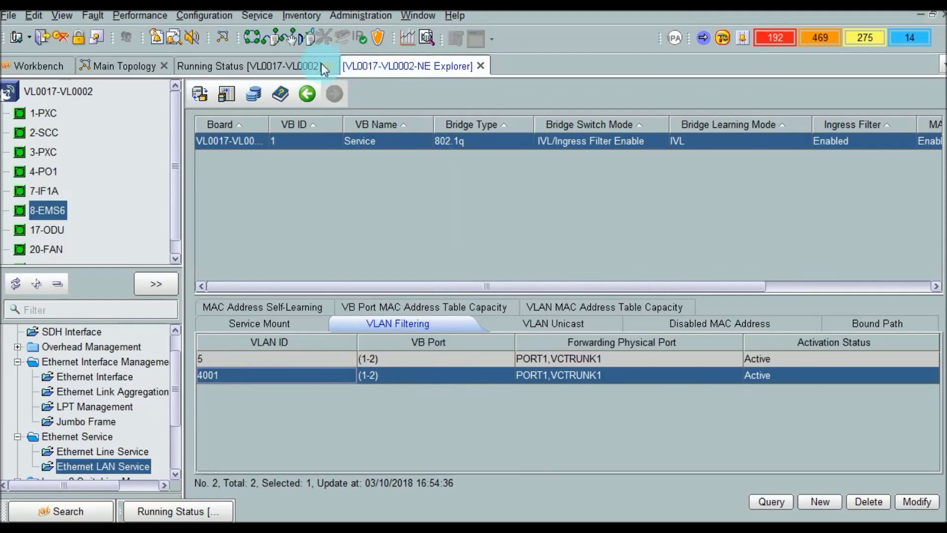
# Return to the Main Topology and open the running status of network element VL0002-VL0017.
pyautogui.click(129, 59)
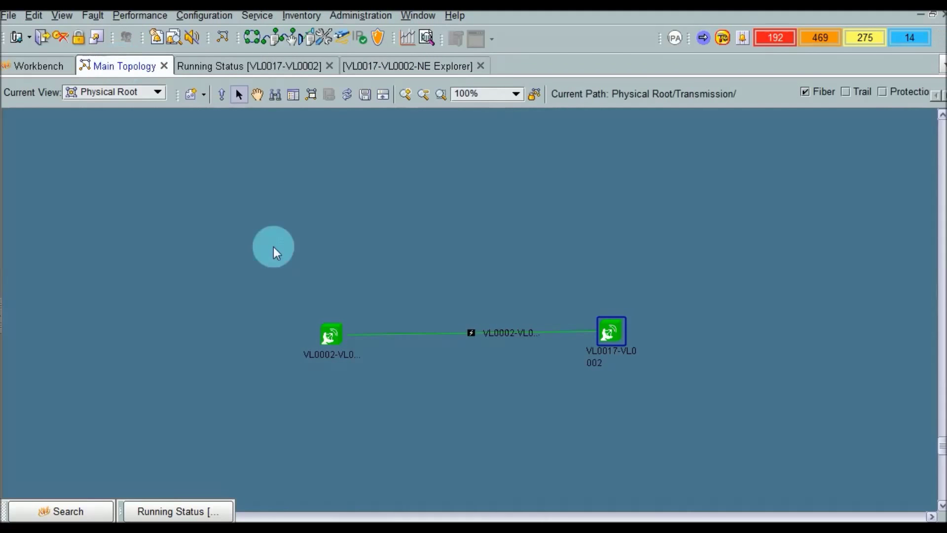
pyautogui.click(332, 336)
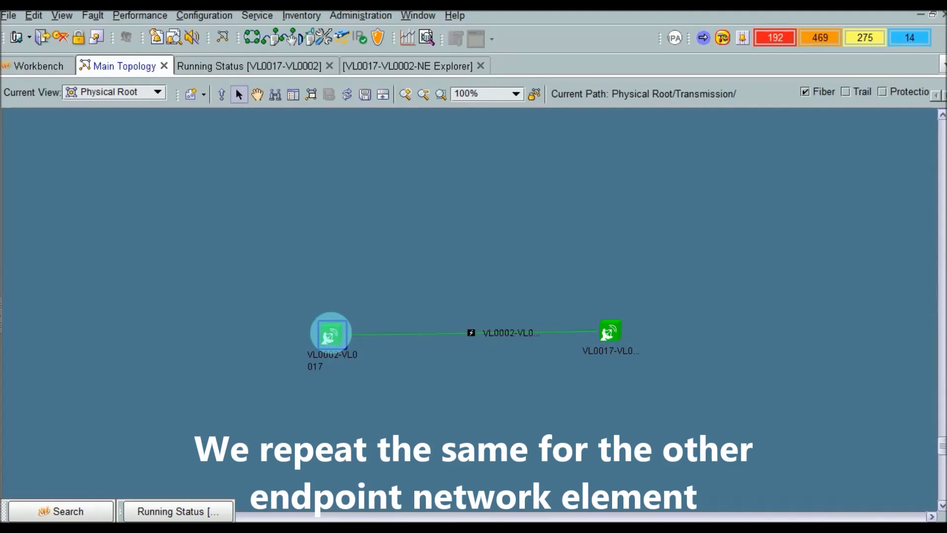
pyautogui.rightClick(332, 335)
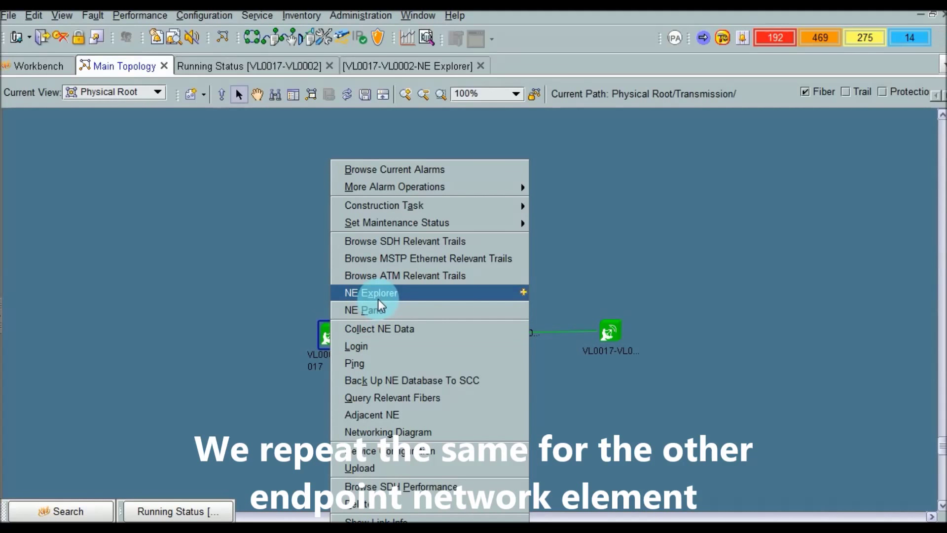
pyautogui.click(328, 337)
pyautogui.doubleClick(329, 336)
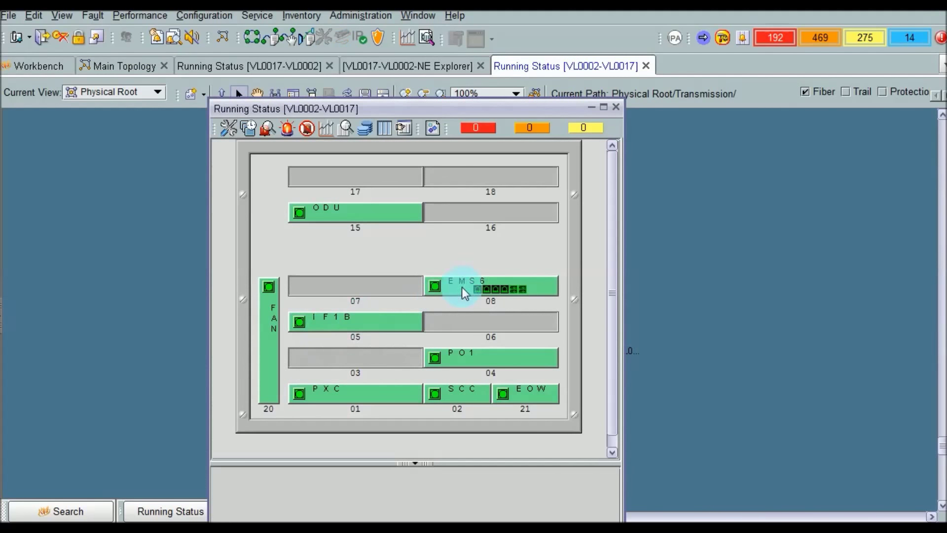
# Open Ethernet Interface Management for the EMS6 board in slot 8 of VL0002-VL0017 and minimize its running status window.
pyautogui.click(463, 286)
pyautogui.rightClick(463, 287)
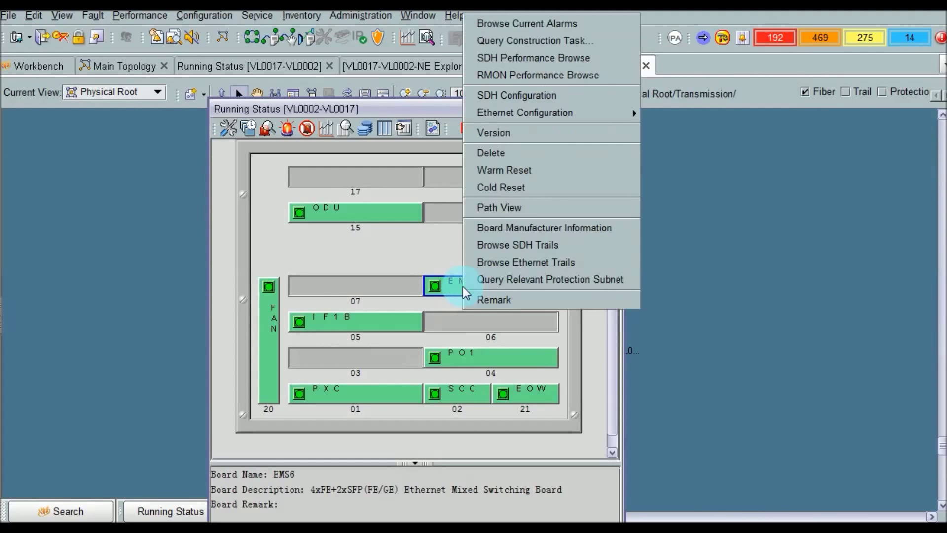
pyautogui.moveTo(584, 111)
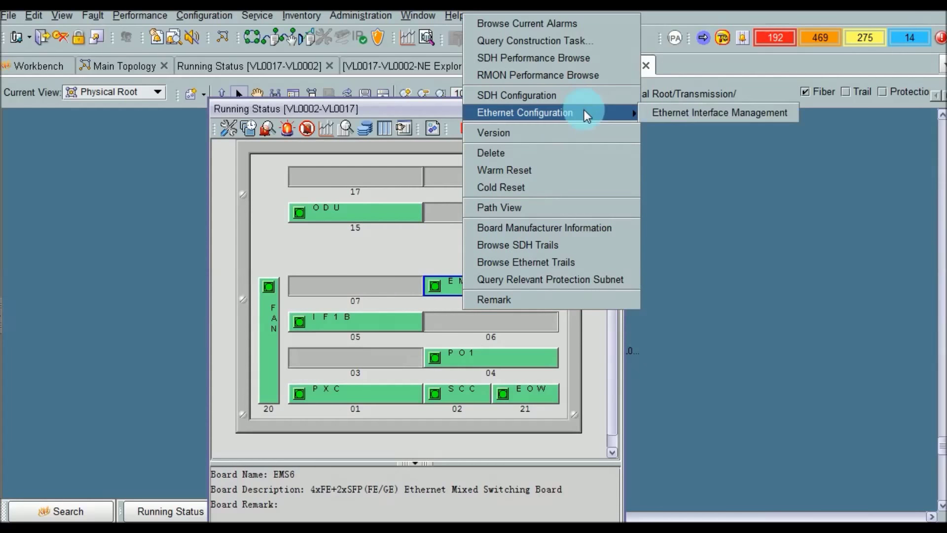
pyautogui.click(685, 115)
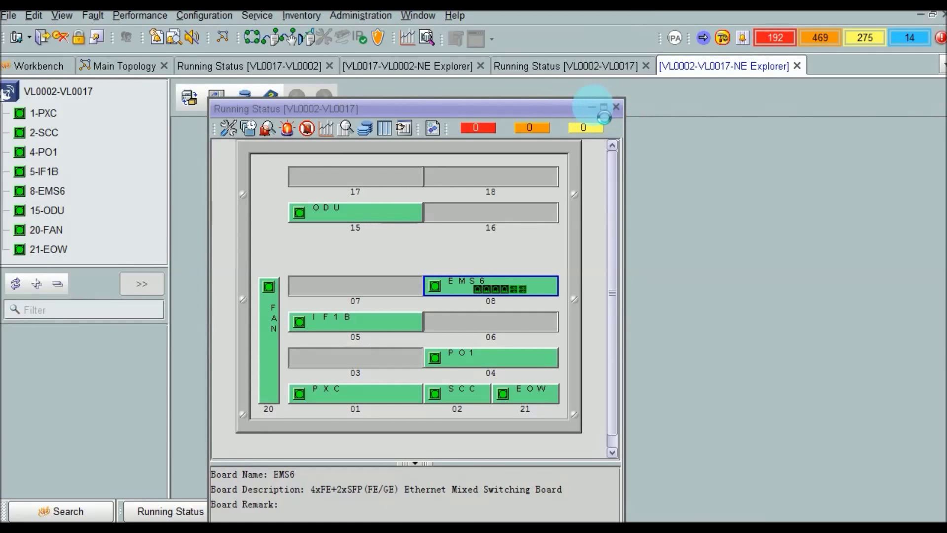
pyautogui.click(591, 107)
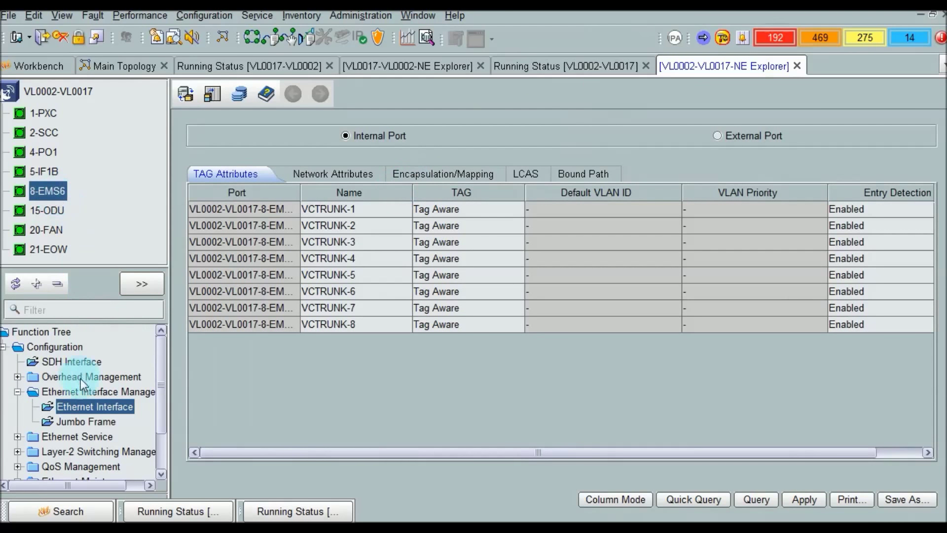
# Expand Ethernet Service in the function tree and open the Ethernet LAN Service settings for the 8-EMS6 board of VL0002-VL0017.
pyautogui.click(68, 441)
pyautogui.click(18, 437)
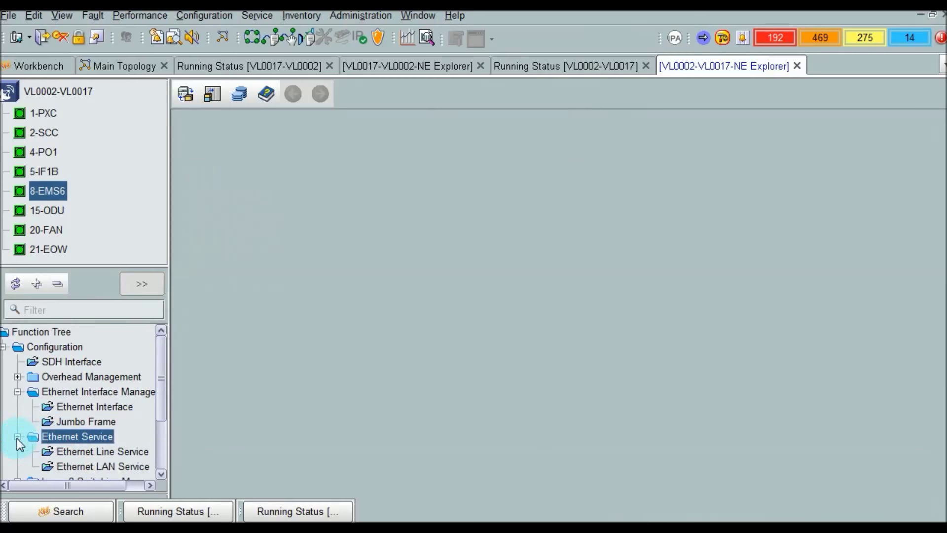
pyautogui.scroll(-3, 164, 413)
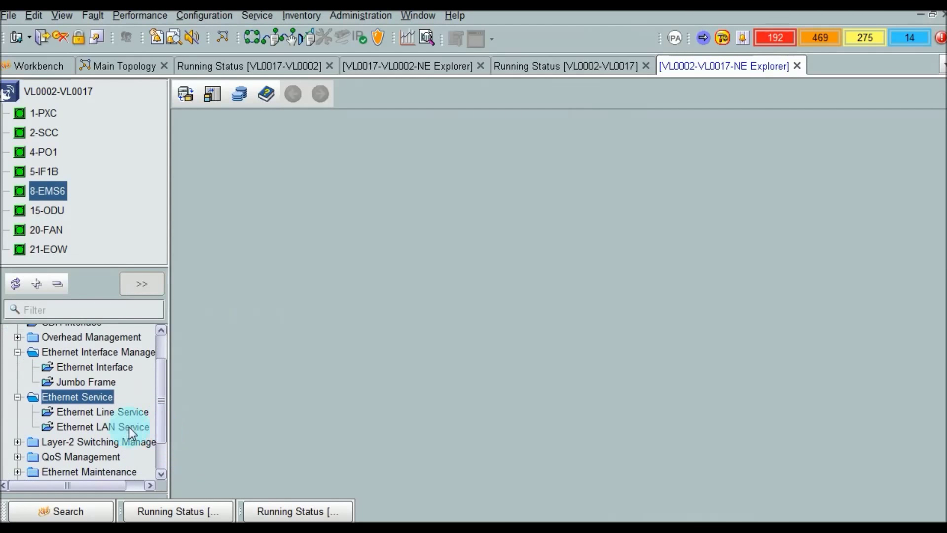
pyautogui.click(109, 426)
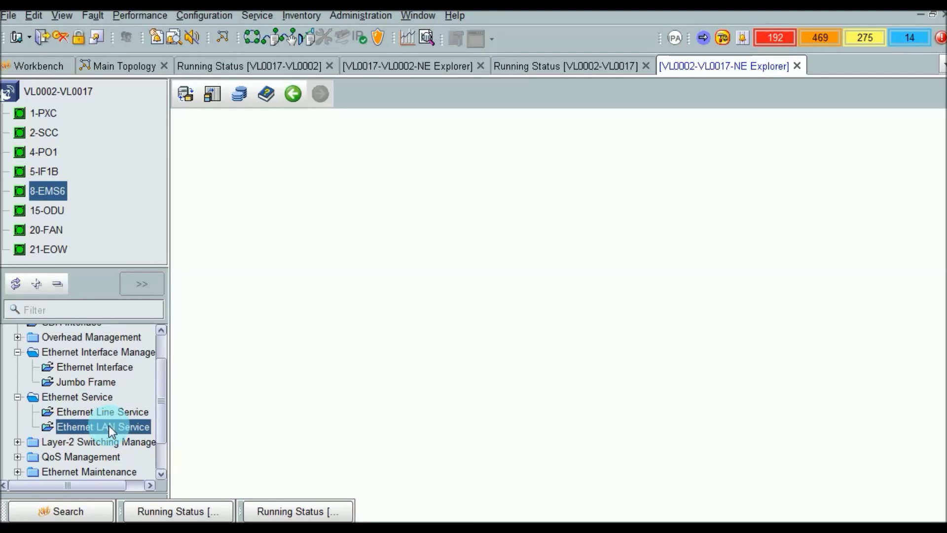
pyautogui.click(45, 192)
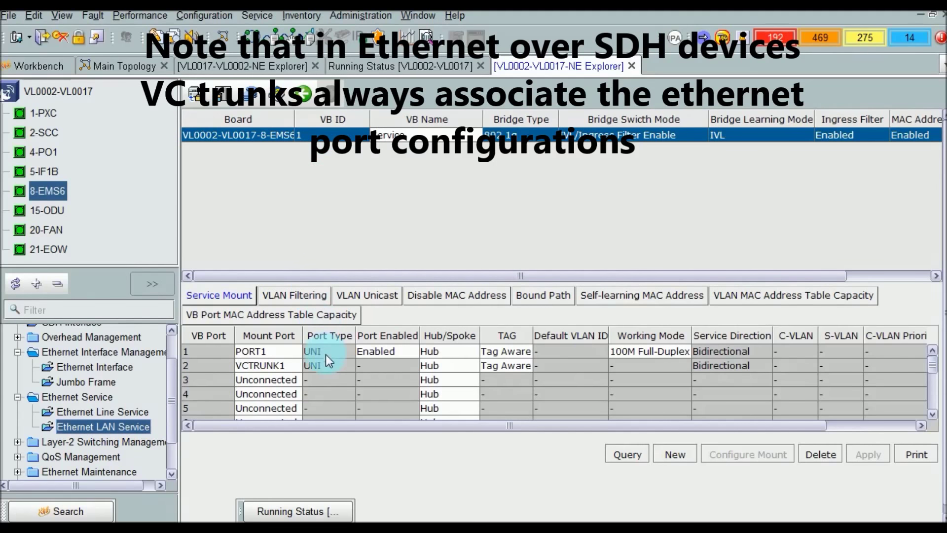
# Start a new VLAN in the LAN service's VLAN filtering and set its VLAN ID to 4001.
pyautogui.click(308, 297)
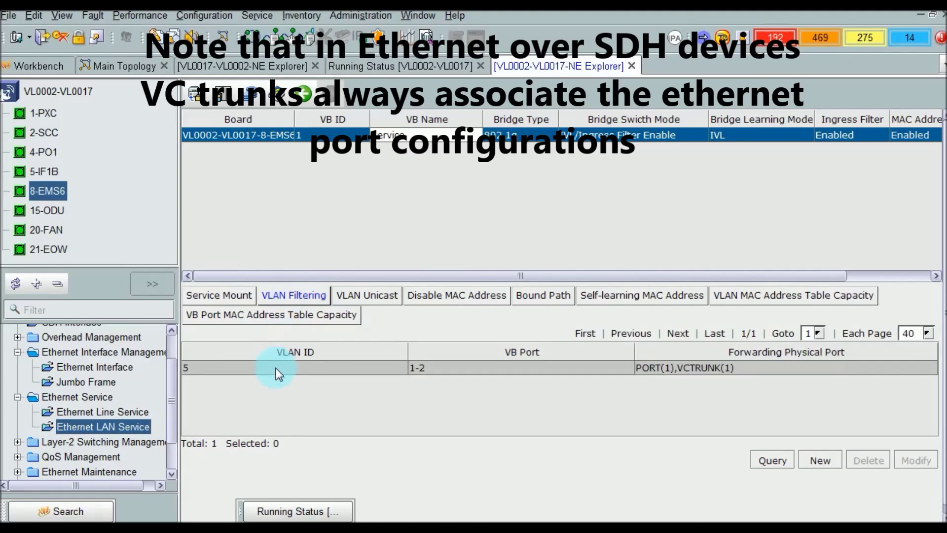
pyautogui.click(277, 368)
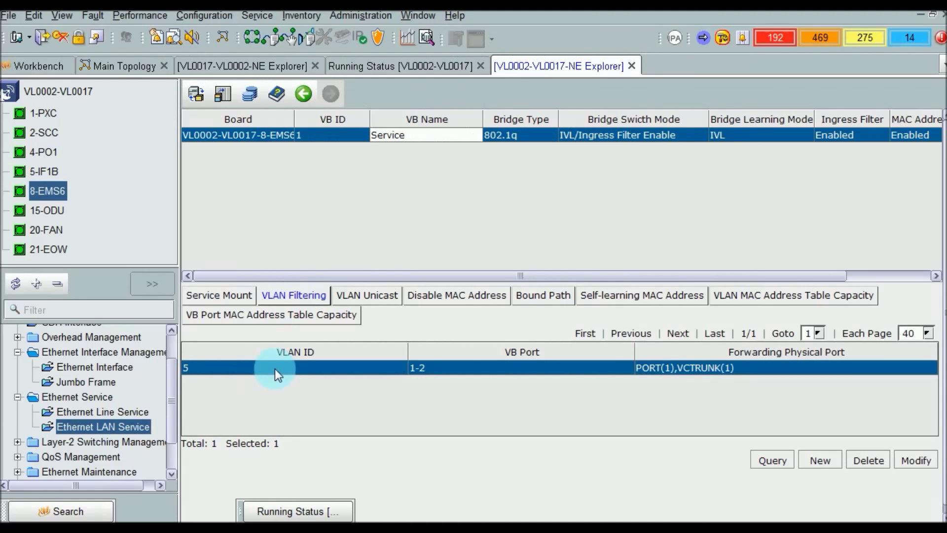
pyautogui.click(821, 462)
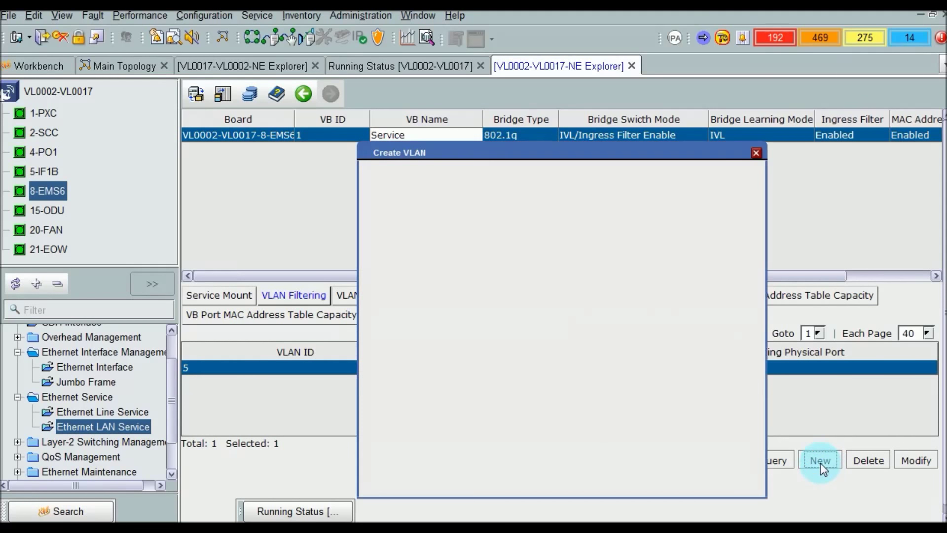
pyautogui.click(522, 194)
pyautogui.press('BackSpace')
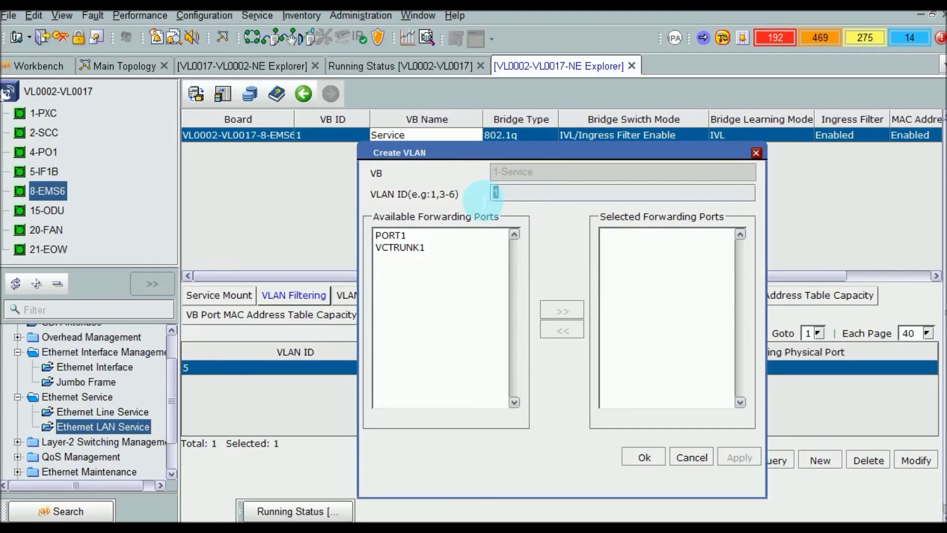
pyautogui.write('4')
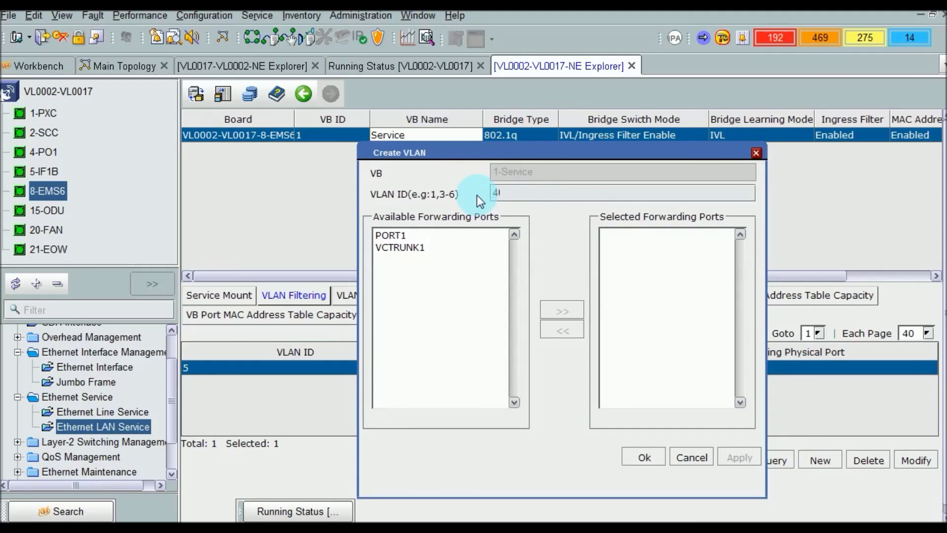
pyautogui.write('001')
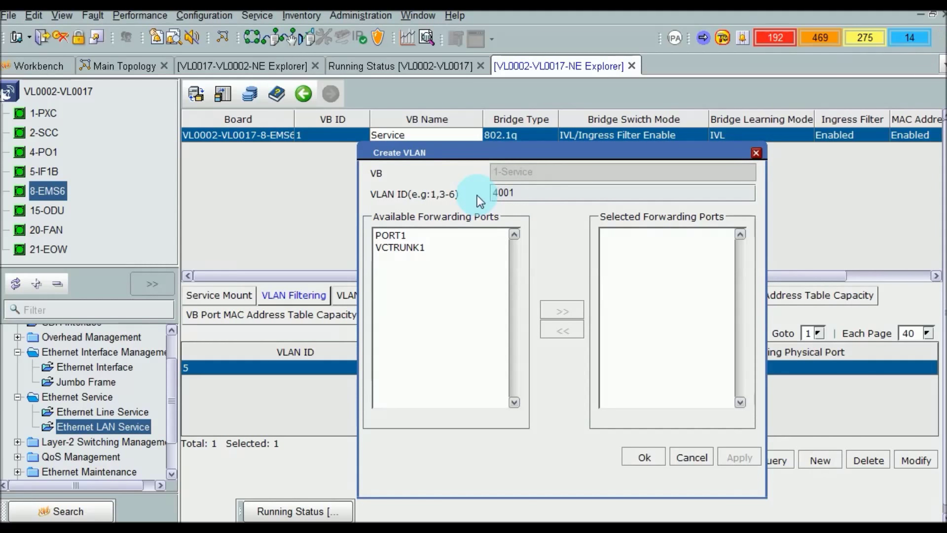
# Add PORT1 and VCTRUNK1 as the VLAN's forwarding ports, apply the creation and close the dialog.
pyautogui.click(404, 234)
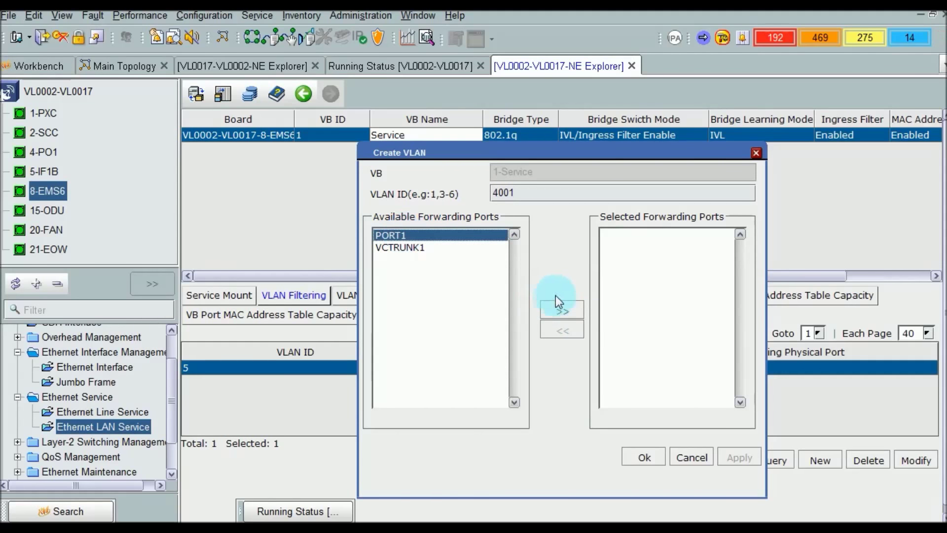
pyautogui.click(552, 308)
pyautogui.click(413, 235)
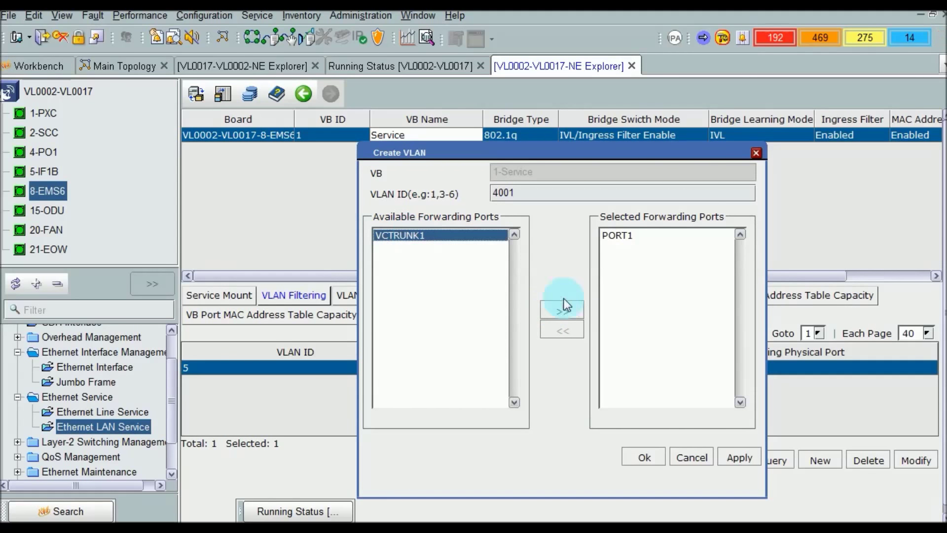
pyautogui.click(562, 308)
pyautogui.click(732, 457)
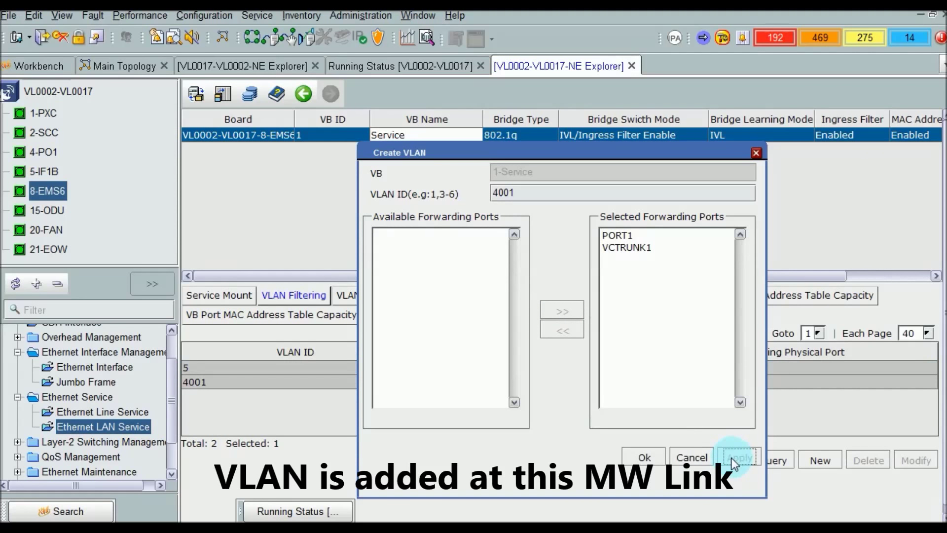
pyautogui.click(643, 456)
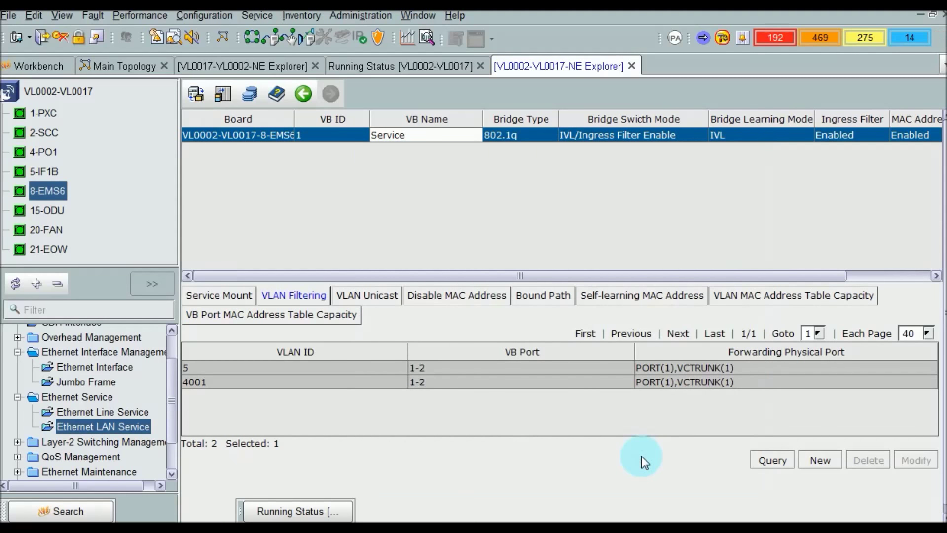
# Check the VLAN 4001 entry in the filtering list, and return to the Main Topology to select VL0017-VL0002.
pyautogui.click(252, 383)
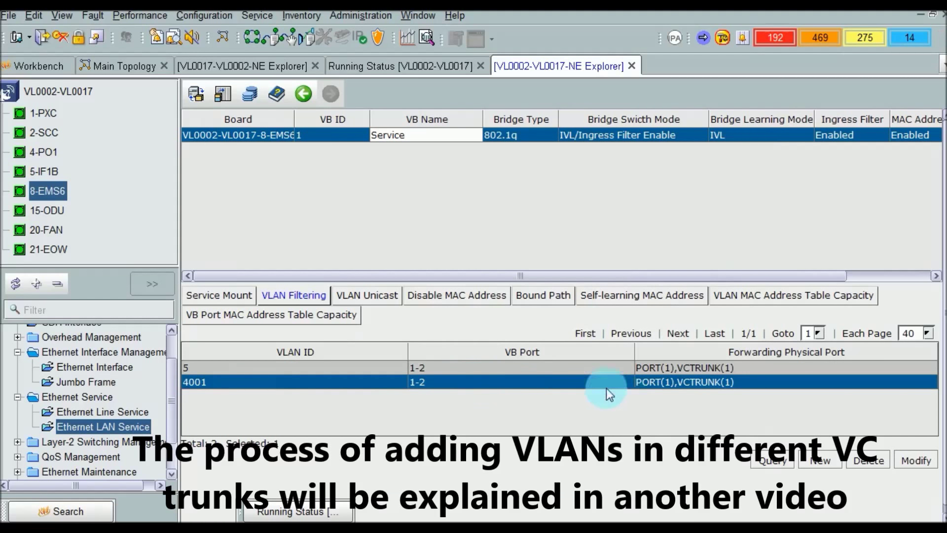
pyautogui.click(126, 65)
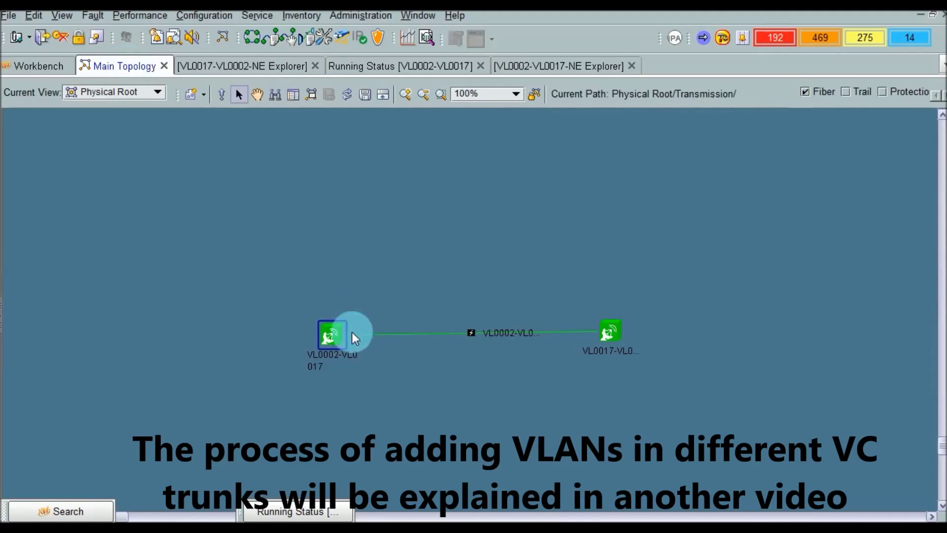
pyautogui.click(612, 330)
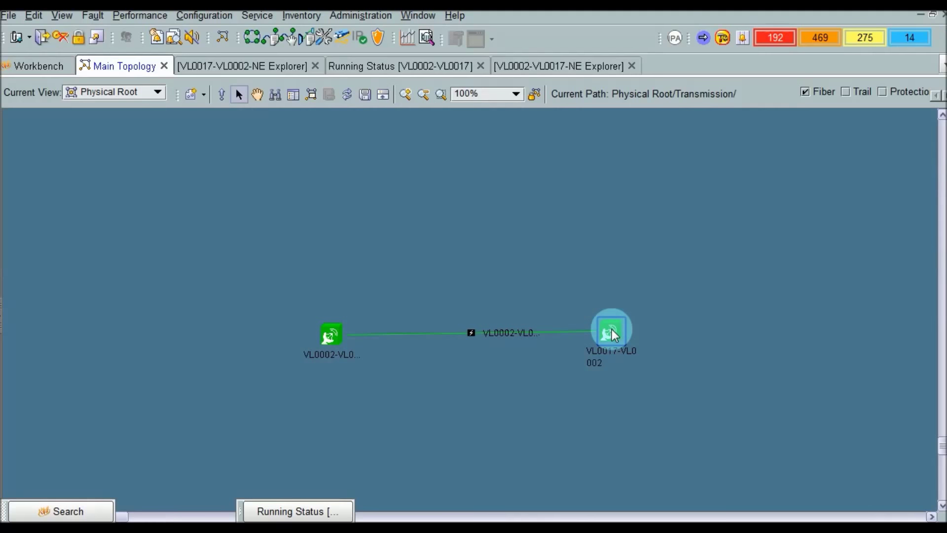